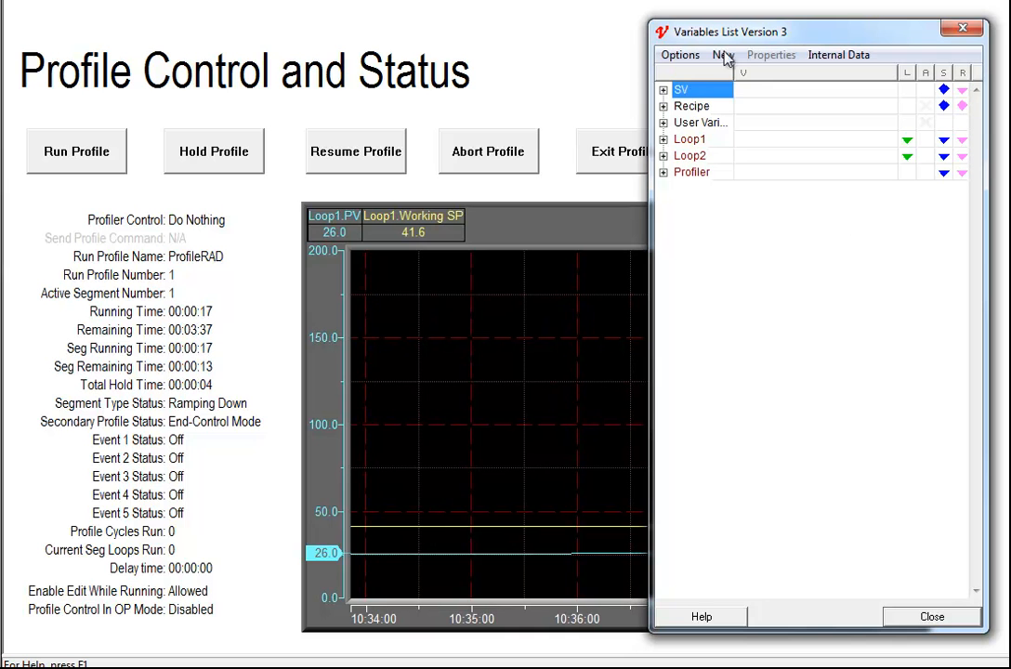
Examine the Loop1 variables from Profiler Control through Delay time in the Variables List, widening the name column, and close the list.
left_click(663, 141)
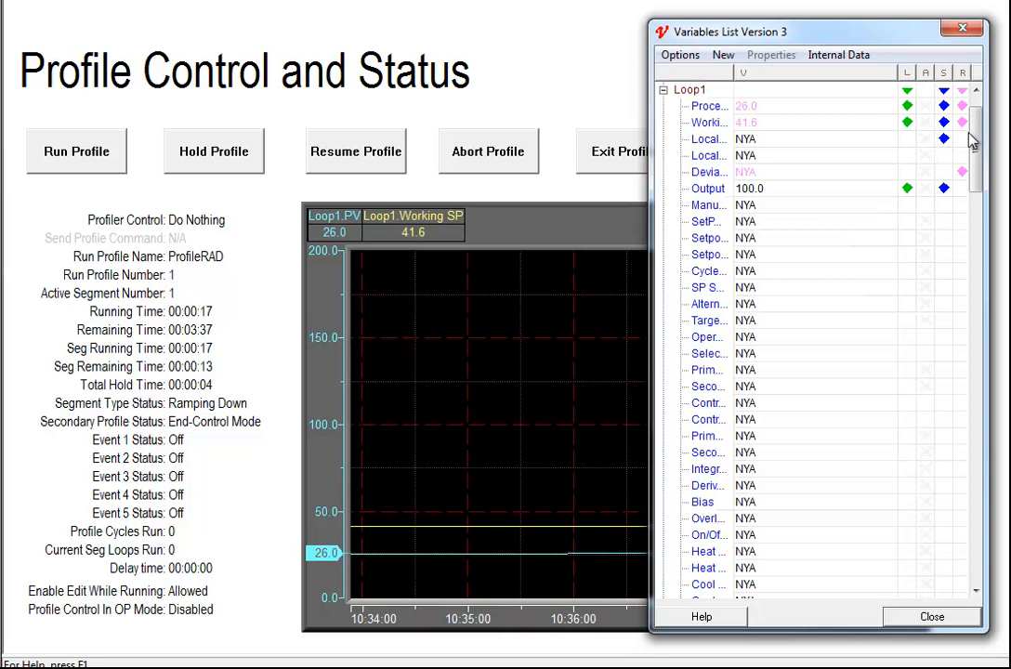
left_click_drag(975, 130, 985, 499)
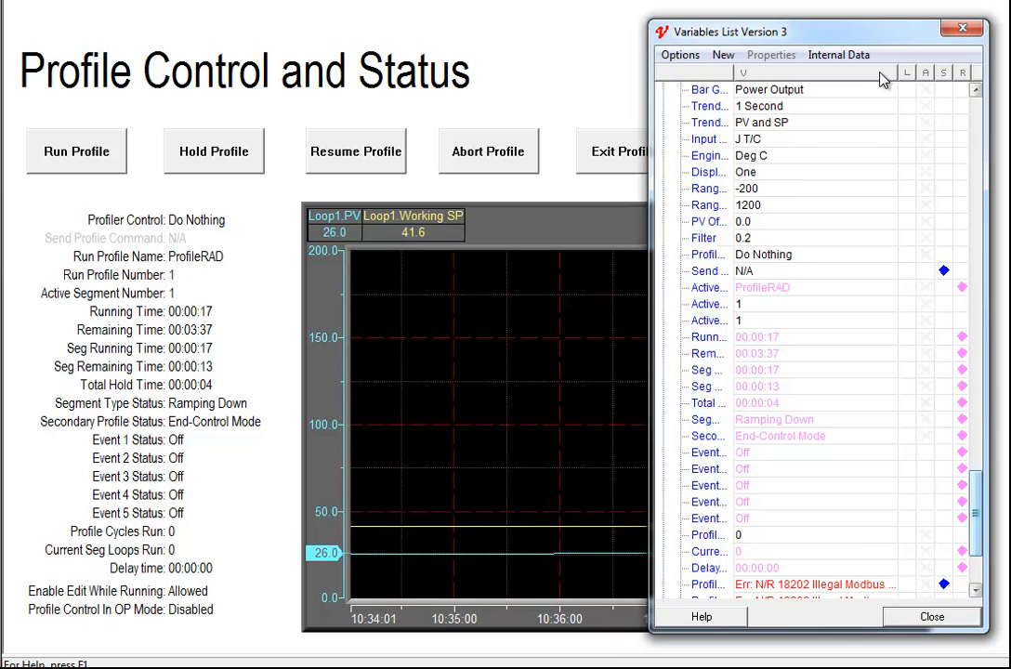
left_click_drag(733, 71, 791, 72)
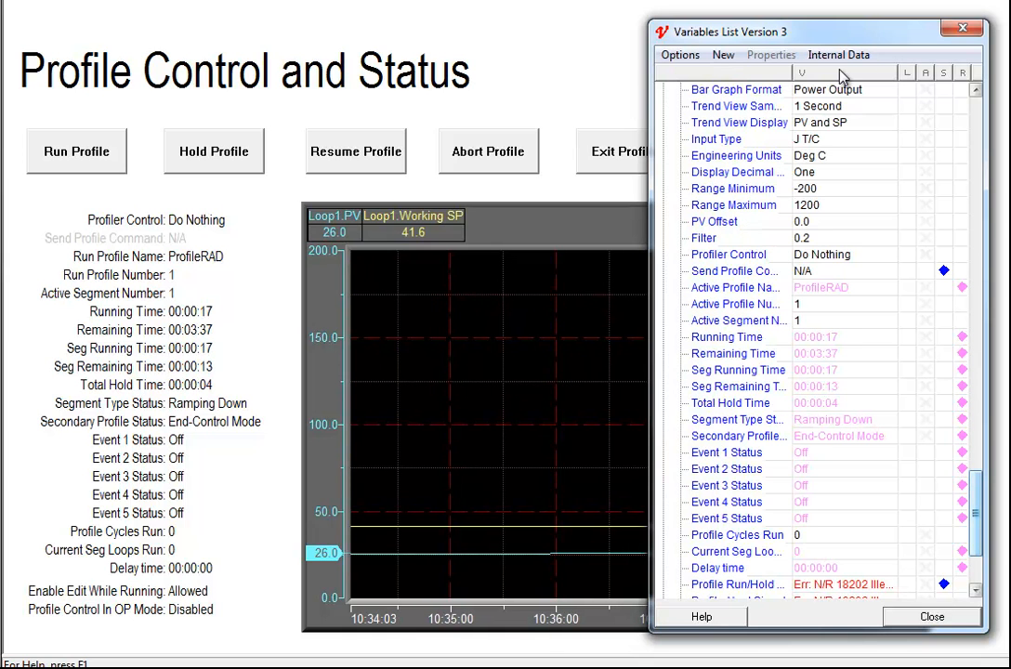
left_click(733, 254)
left_click(762, 576, "shift")
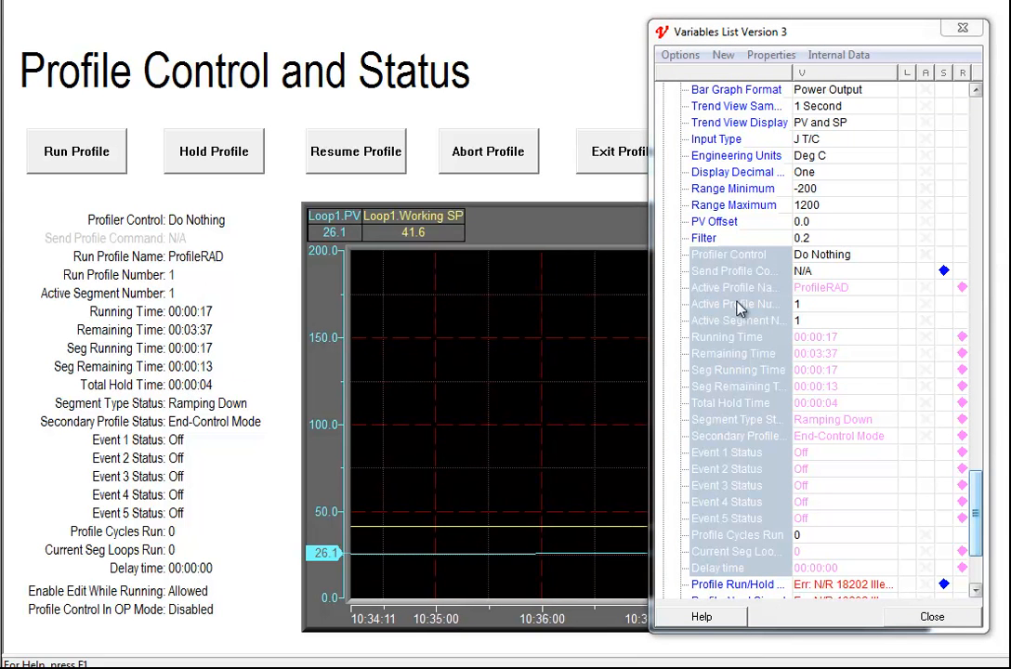
left_click_drag(977, 563, 980, 130)
left_click(663, 139)
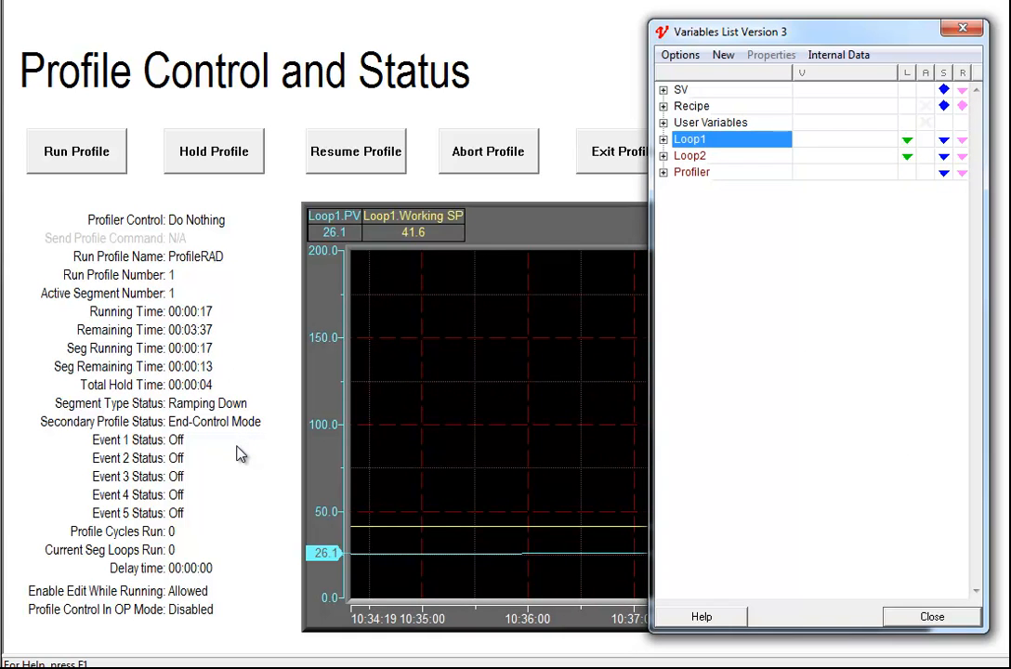
left_click(932, 616)
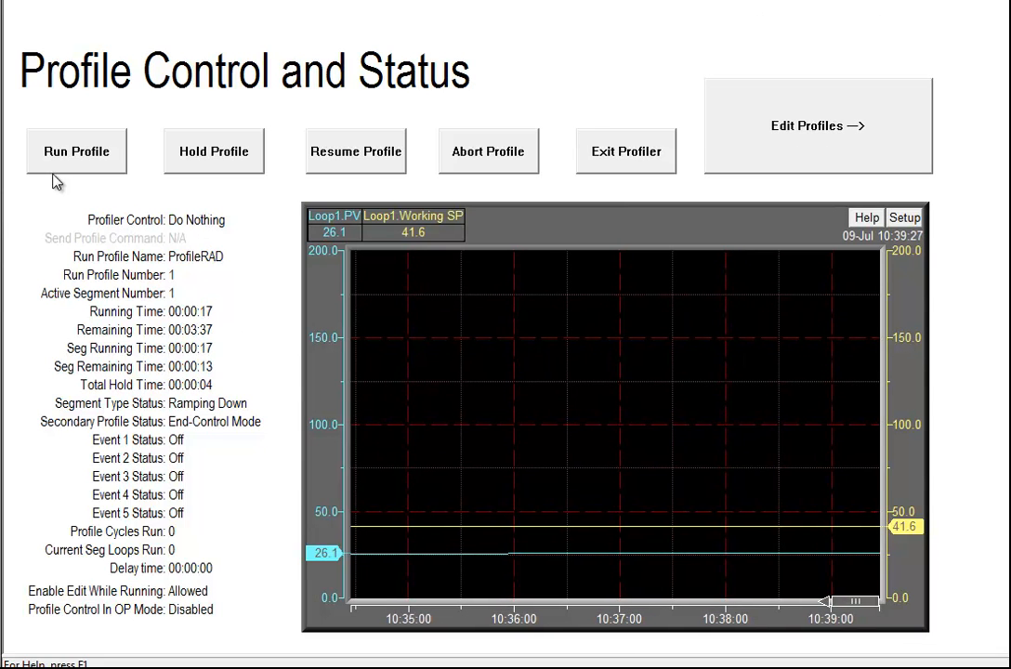
Start the profile by sending the Run (1) value to Profiler Control, and put the running profile on hold.
left_click(194, 226)
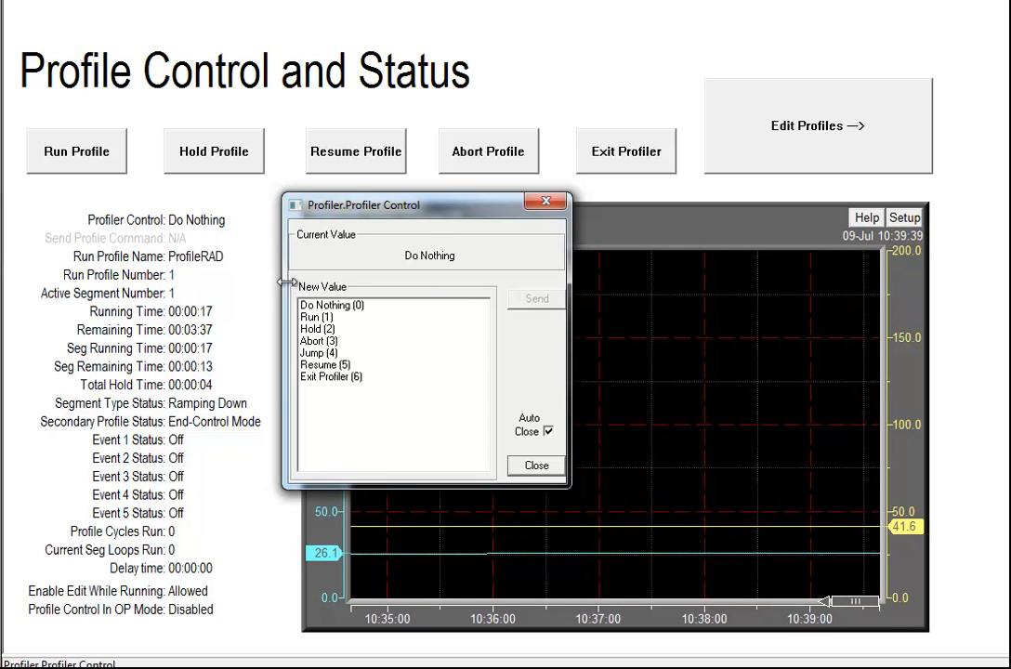
left_click(320, 330)
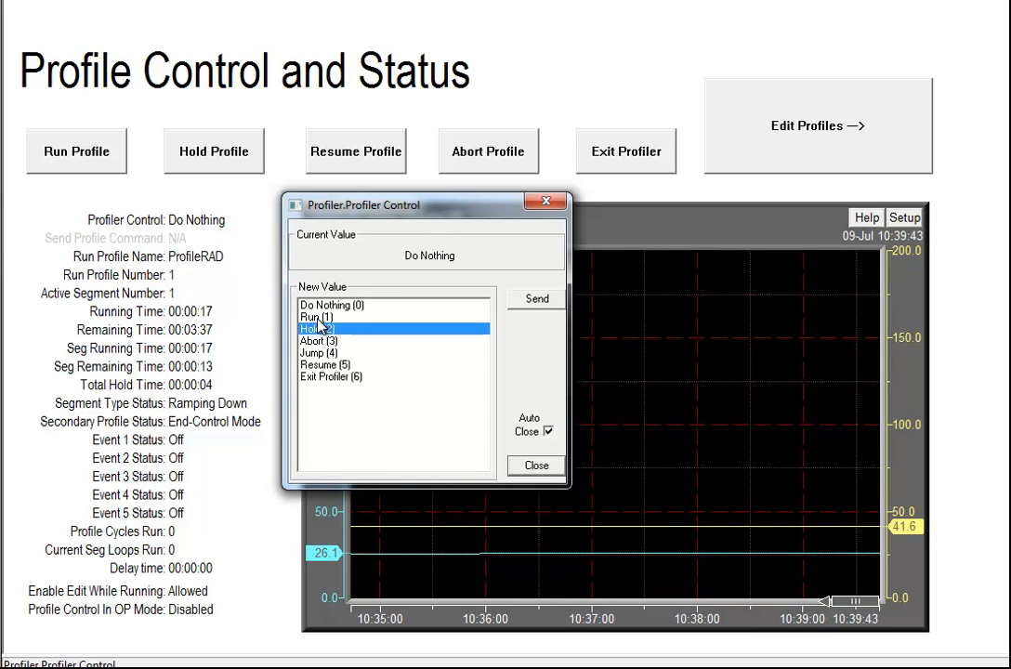
left_click(314, 317)
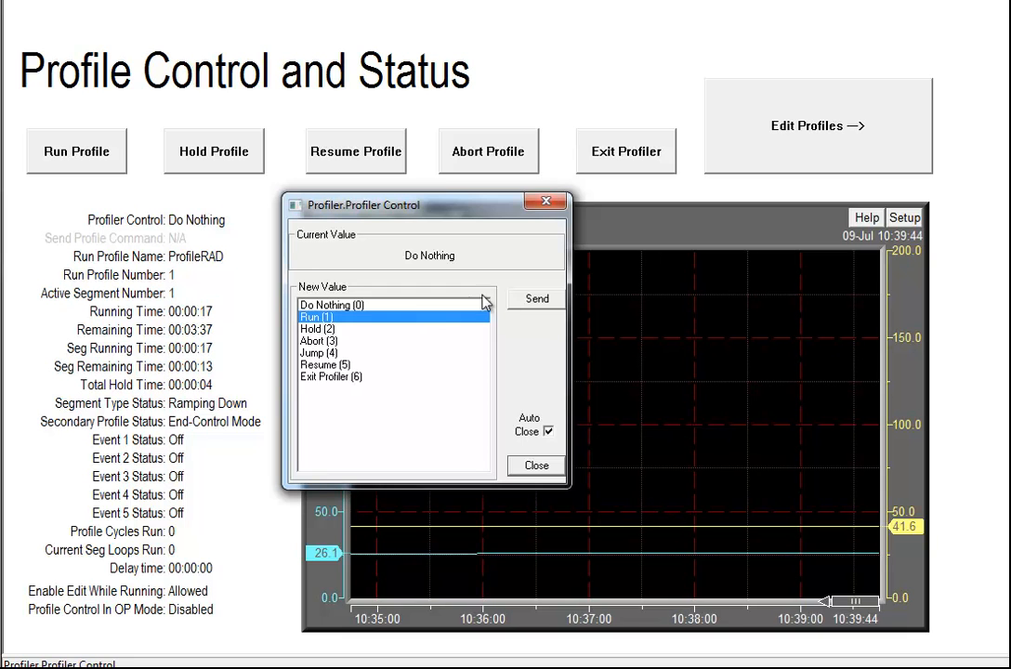
left_click(548, 298)
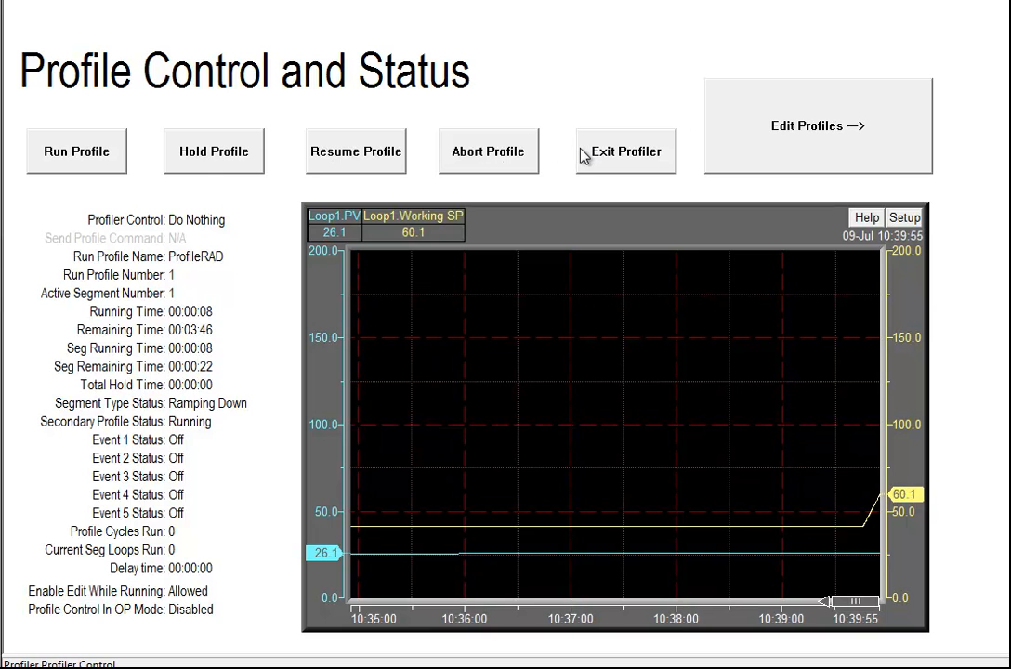
left_click(201, 158)
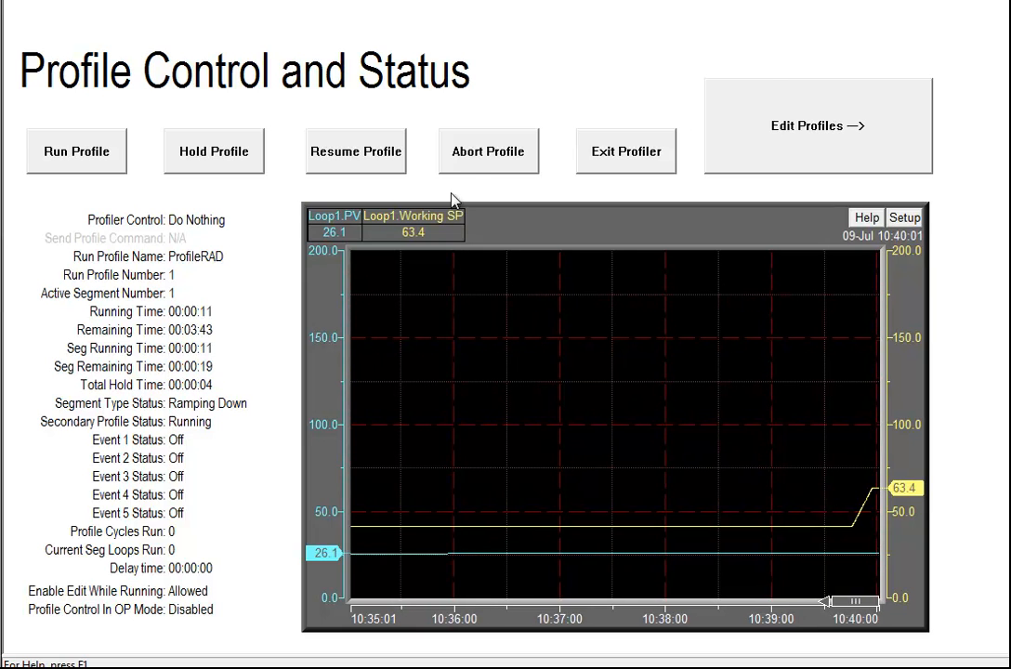
Abort the held profile and exit the profiler, confirming both actions.
left_click(464, 161)
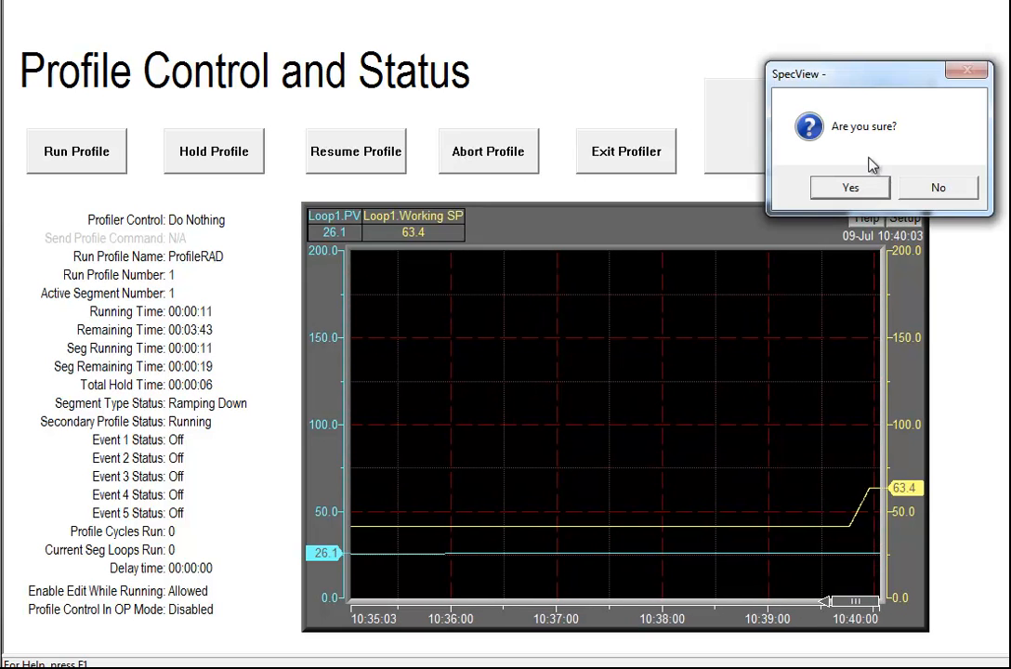
left_click(838, 189)
left_click(601, 165)
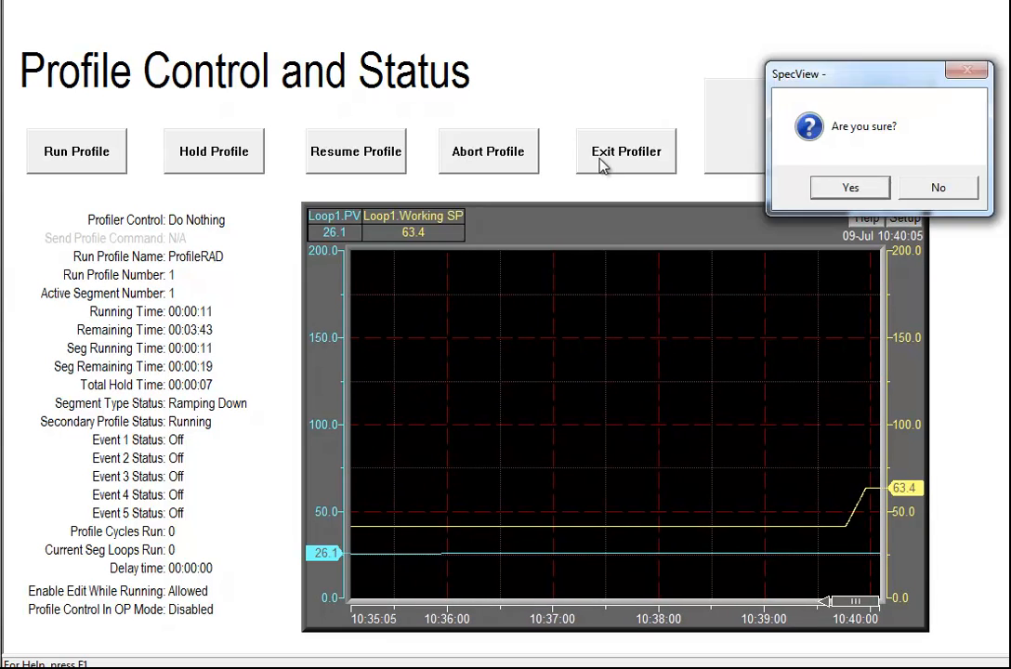
left_click(849, 184)
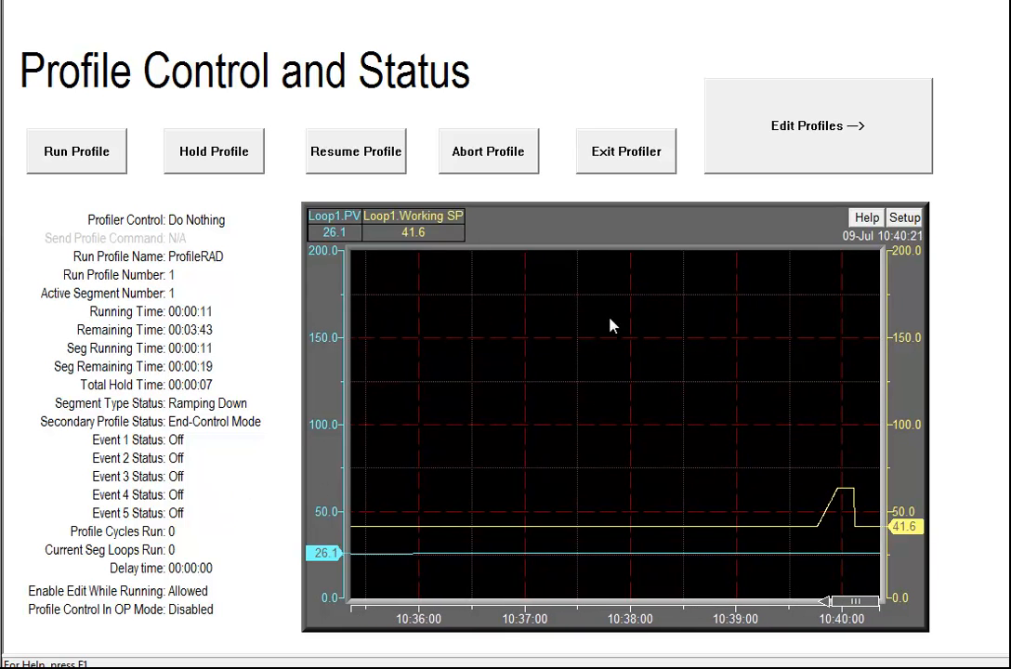
Go through Profile Management to the page for creating or deleting a profile.
left_click(756, 151)
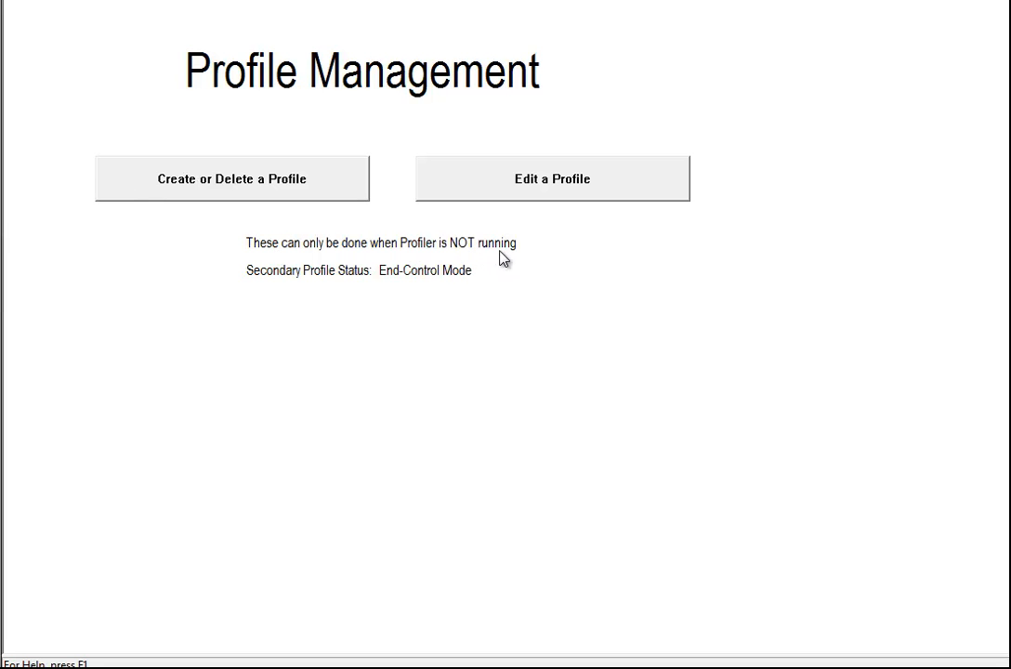
left_click(249, 195)
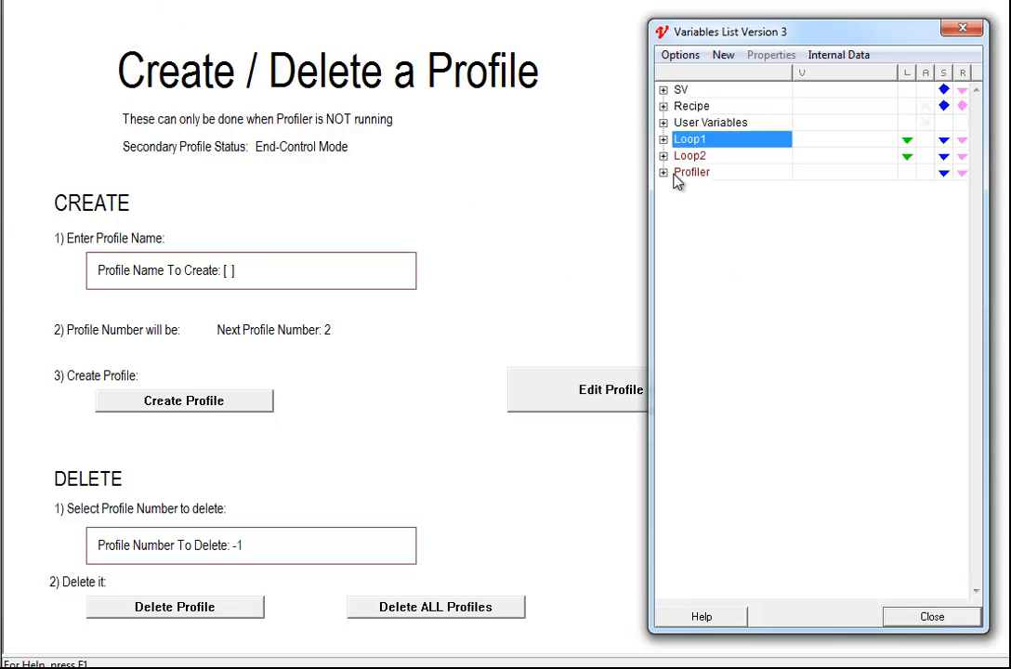
Examine the Profiler variables from Profile Name To Create through Edit Profile No in the Variables List and close the list.
left_click(663, 174)
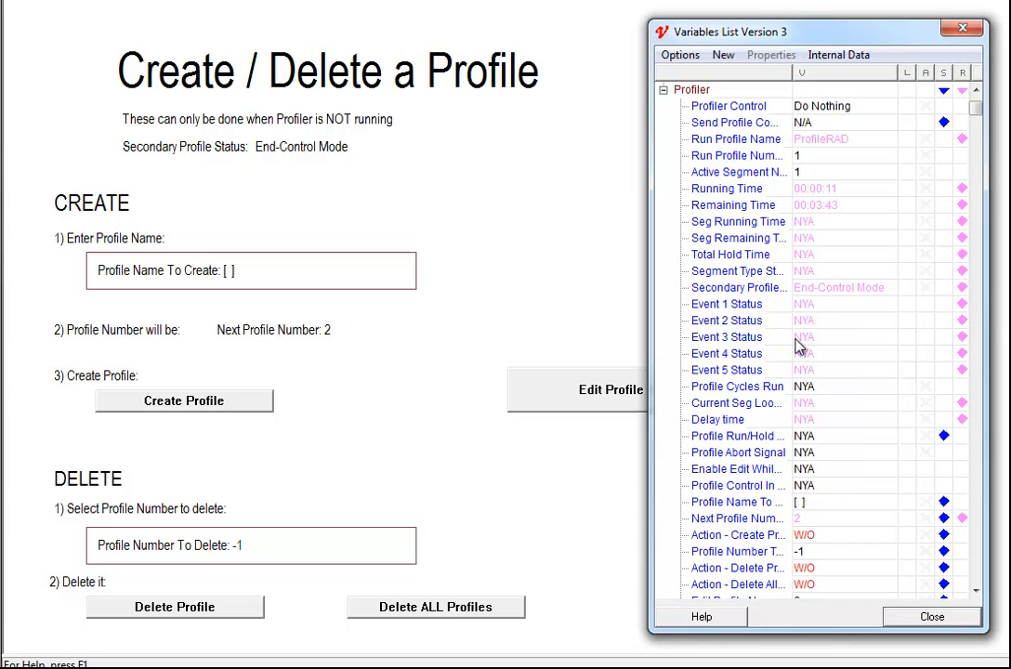
scroll(799, 340, "down", 2)
scroll(797, 344, "down", 4)
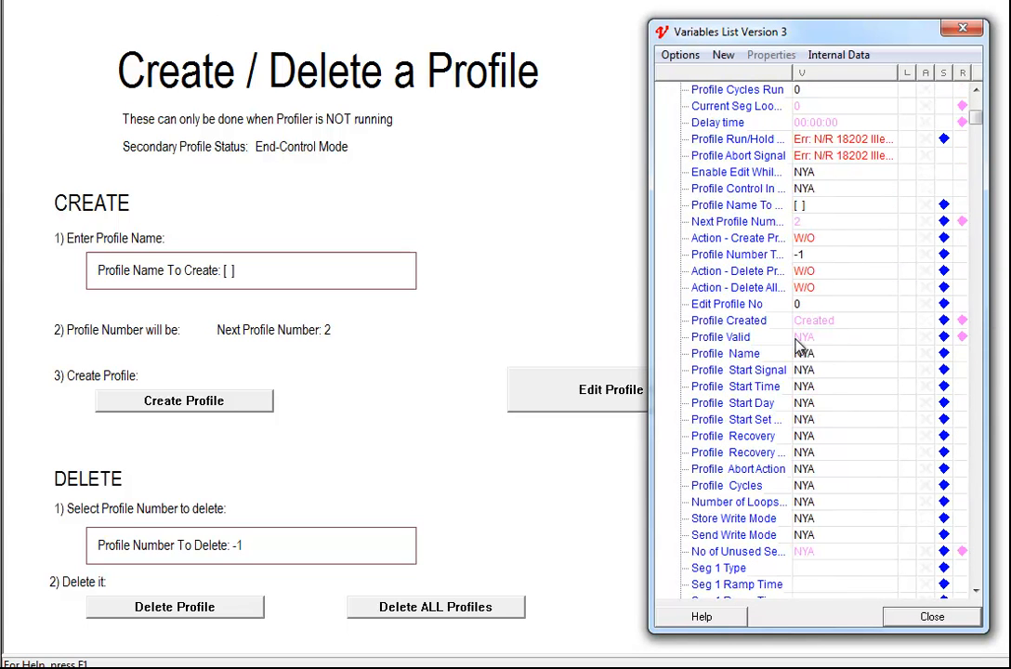
left_click(751, 206)
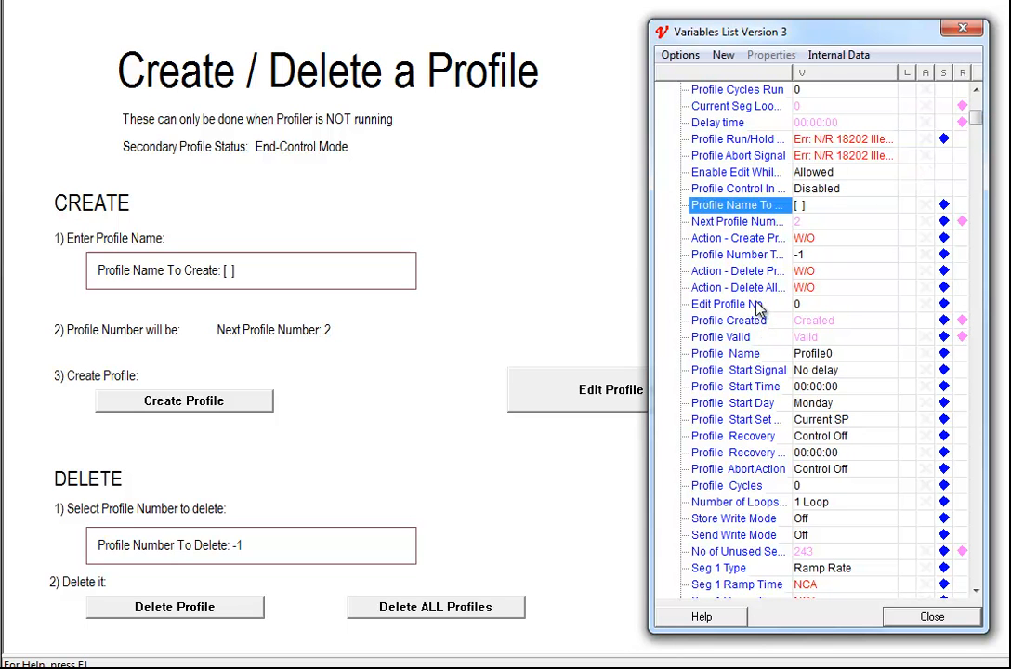
left_click(760, 304, "shift")
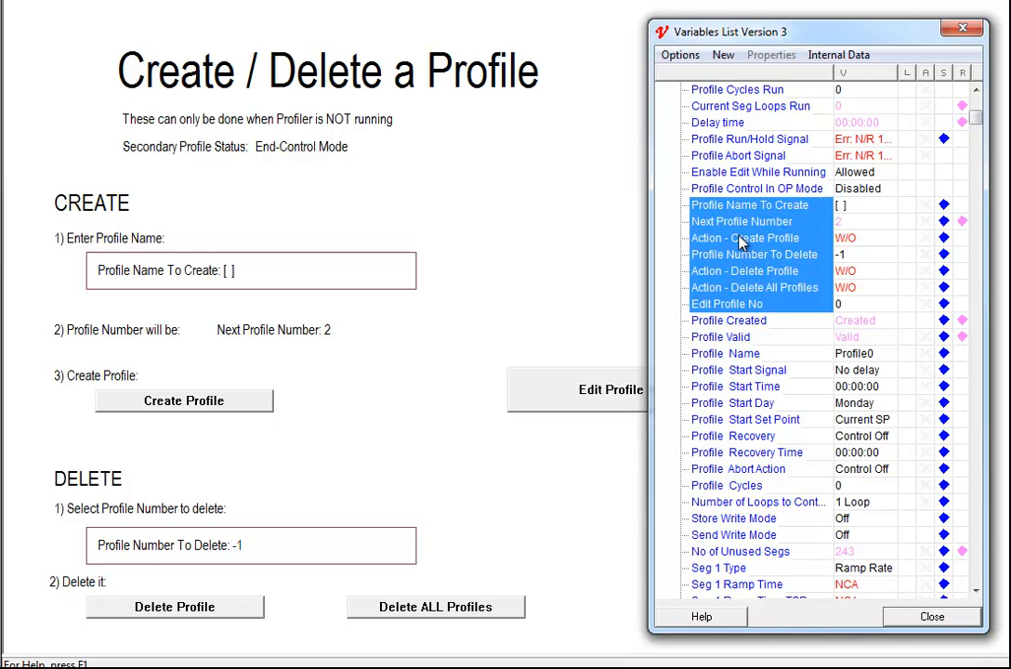
left_click(962, 620)
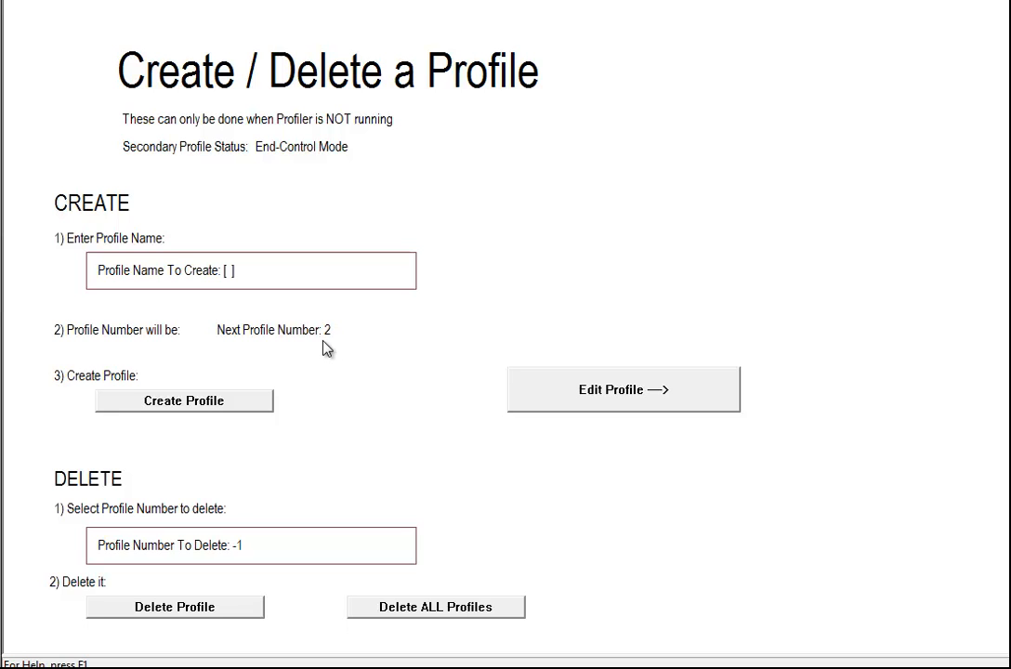
Create a profile named Test, confirm its creation, and open the Edit Profile page.
left_click(229, 276)
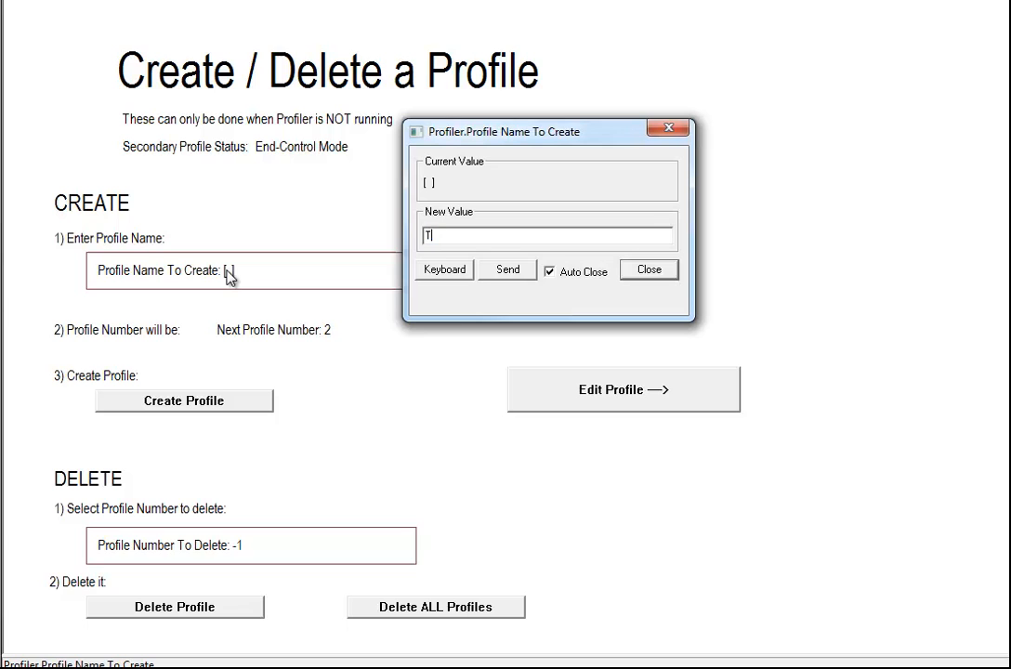
key("Return")
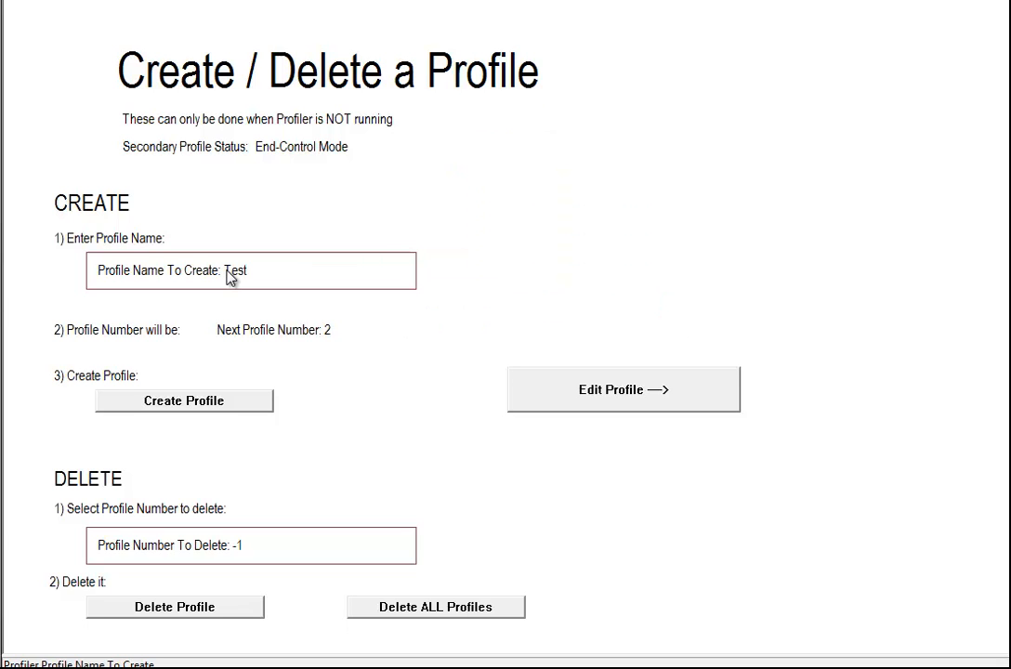
left_click(209, 408)
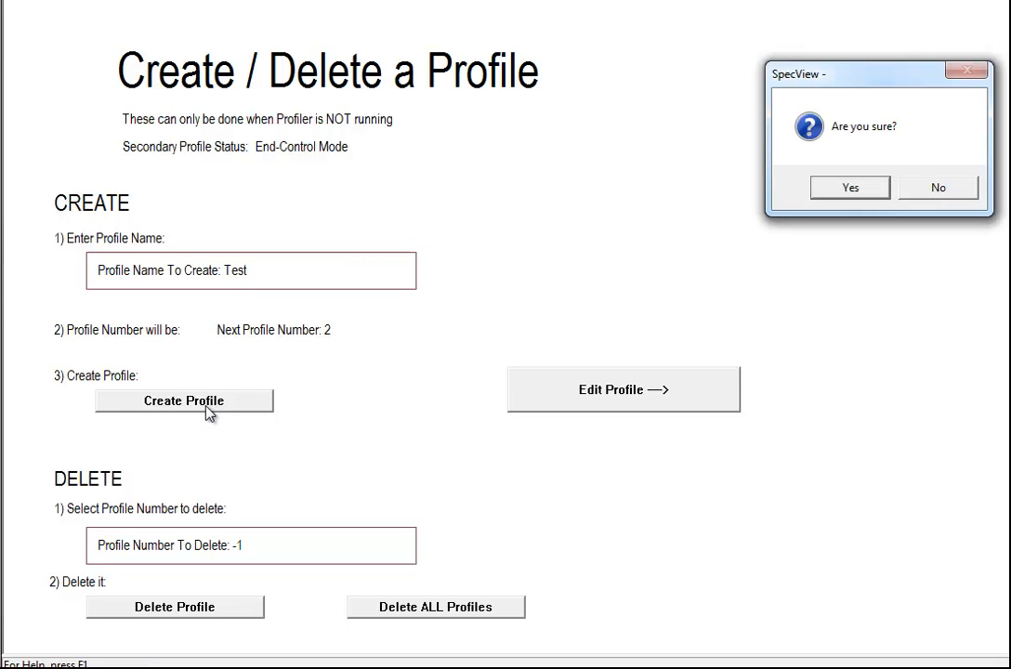
left_click(850, 189)
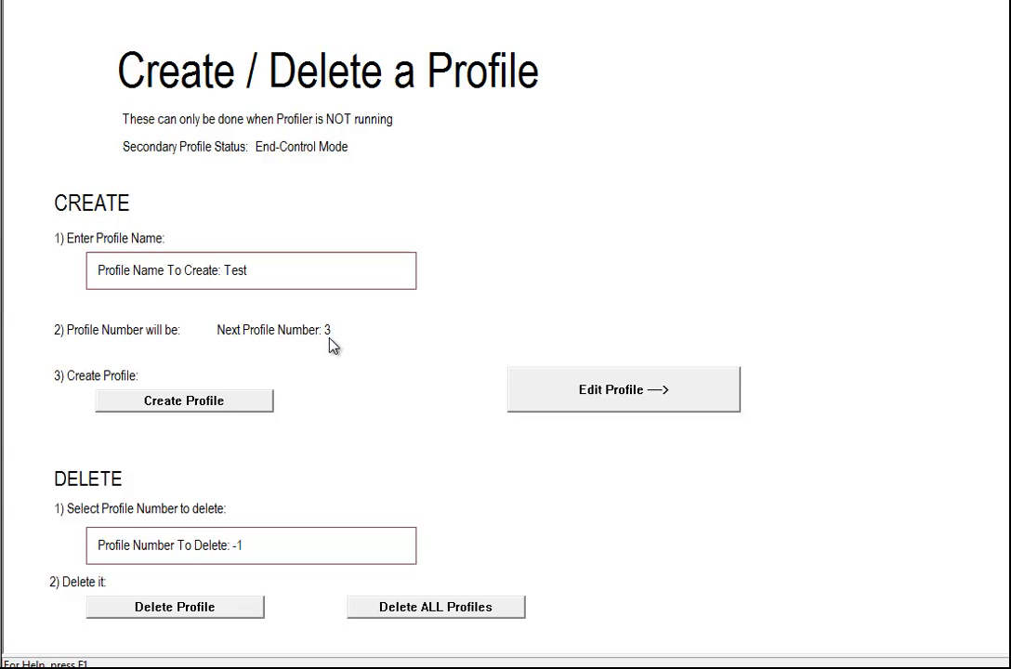
left_click(620, 406)
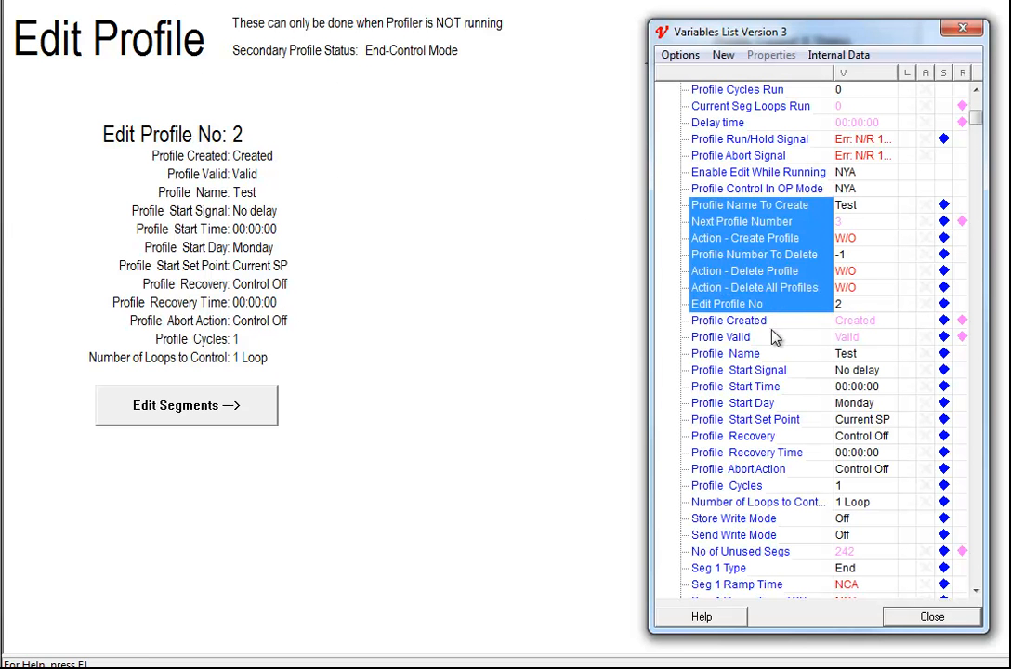
Examine the Profiler variables from Profile Created through Profile Cycles and the segment 1 variables, and close the Variables List.
left_click(773, 323)
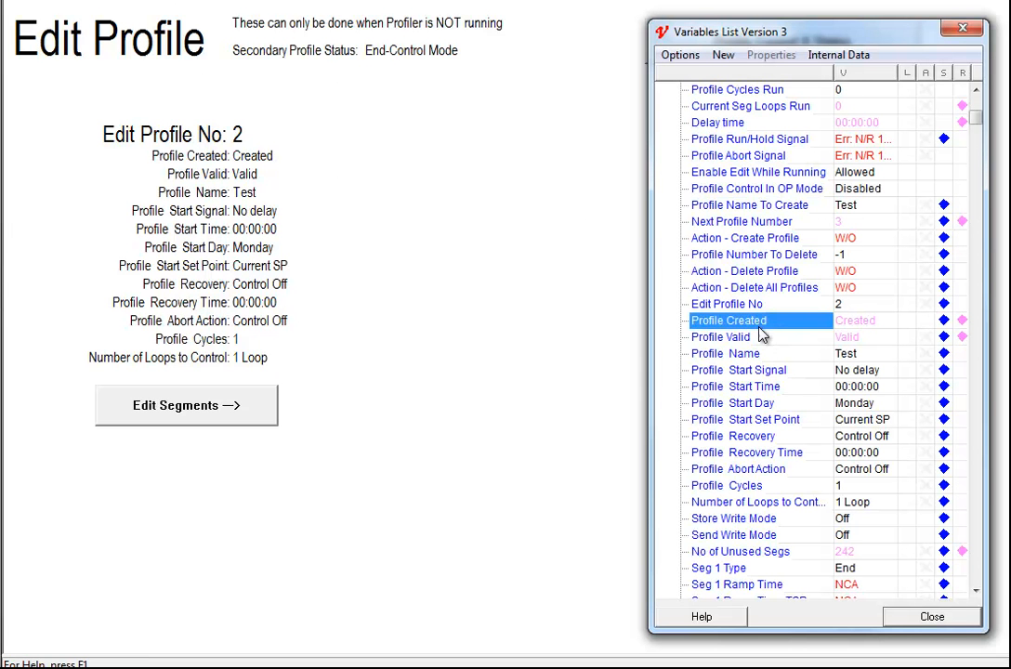
left_click(767, 487, "shift")
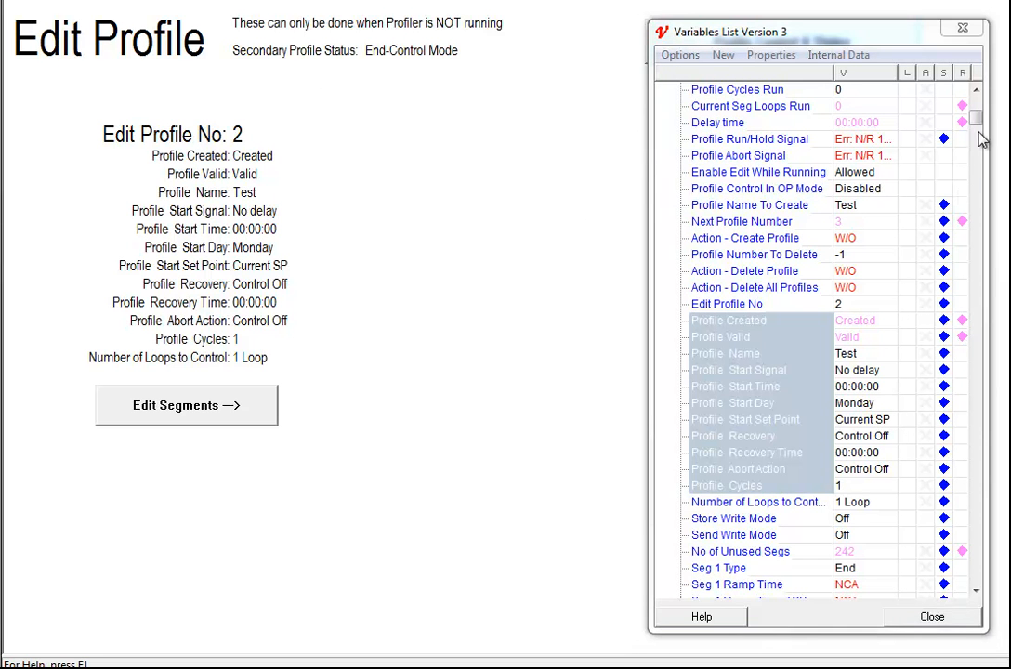
left_click_drag(975, 116, 980, 128)
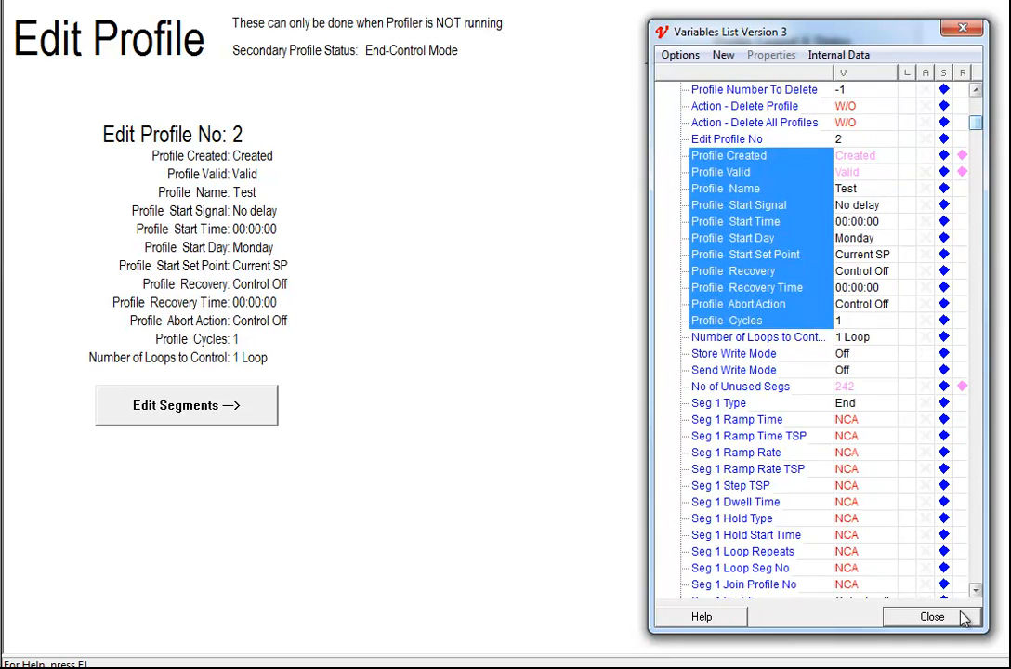
left_click(932, 617)
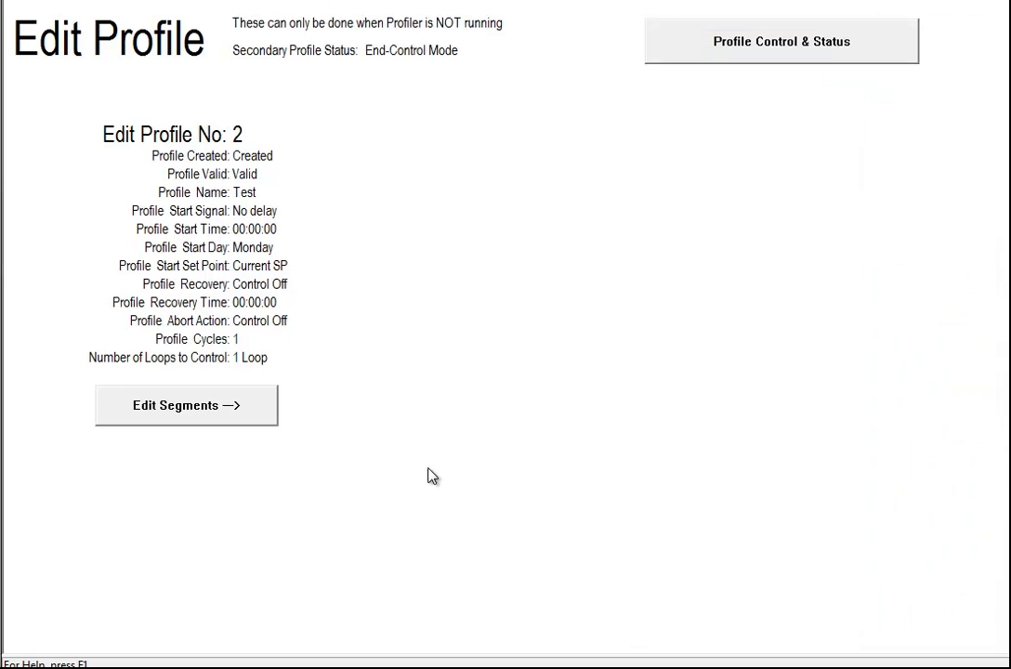
Open the segment editing page for the Test profile.
left_click(249, 412)
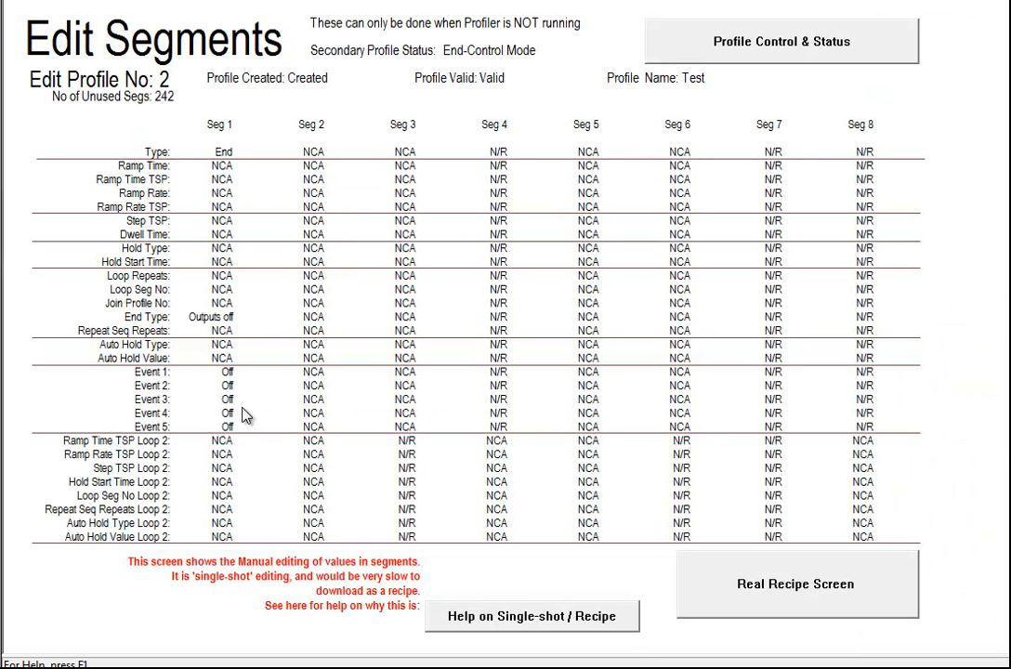